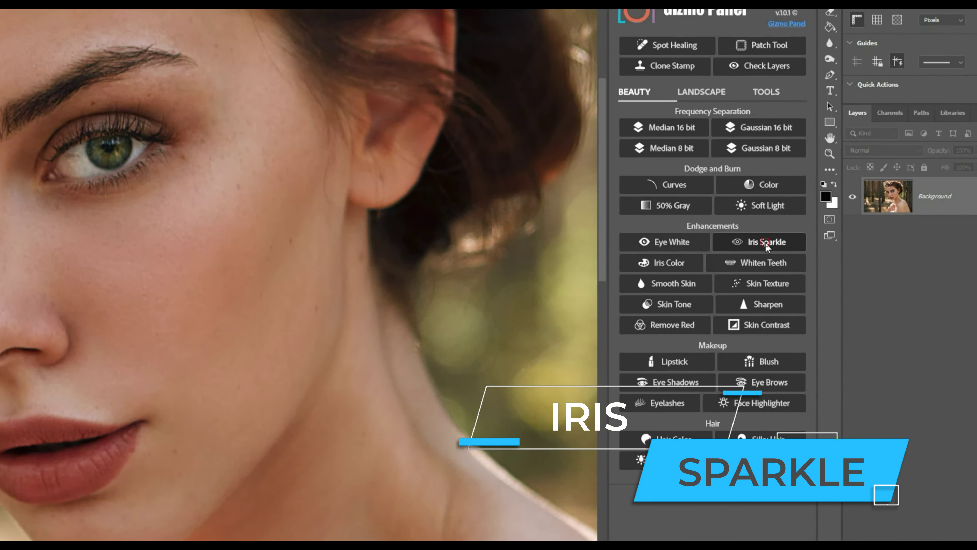
# Step: Paint Iris Sparkle onto both green irises, compare it, then add the Lipstick effect
pyautogui.click(766, 243)
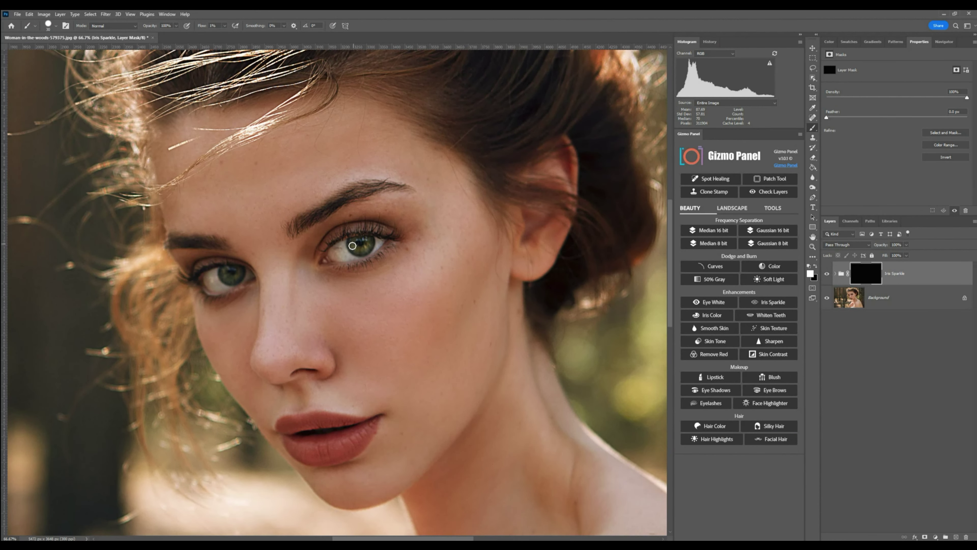
pyautogui.moveTo(352, 245); pyautogui.dragTo(357, 245)
pyautogui.moveTo(248, 267); pyautogui.dragTo(227, 281)
pyautogui.click(826, 275)
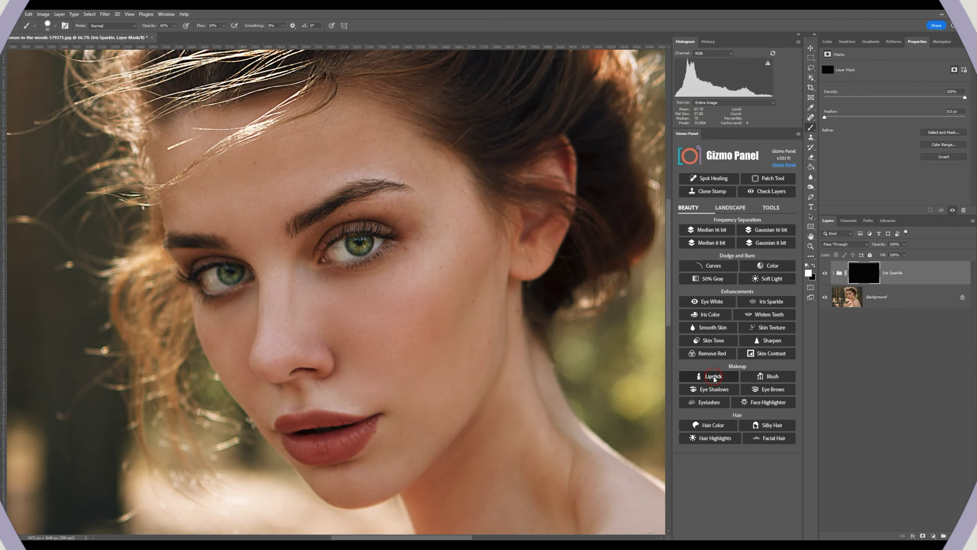
pyautogui.click(706, 379)
# Step: Paint the Lipstick colour onto the lips and select its gradient map adjustment
pyautogui.moveTo(303, 443)
pyautogui.mouseDown()
pyautogui.moveTo(362, 430)
pyautogui.moveTo(321, 453)
pyautogui.moveTo(299, 447)
pyautogui.moveTo(312, 428)
pyautogui.moveTo(284, 423)
pyautogui.moveTo(331, 417)
pyautogui.moveTo(345, 424)
pyautogui.moveTo(325, 430)
pyautogui.moveTo(372, 428)
pyautogui.mouseUp()
pyautogui.click(848, 273)
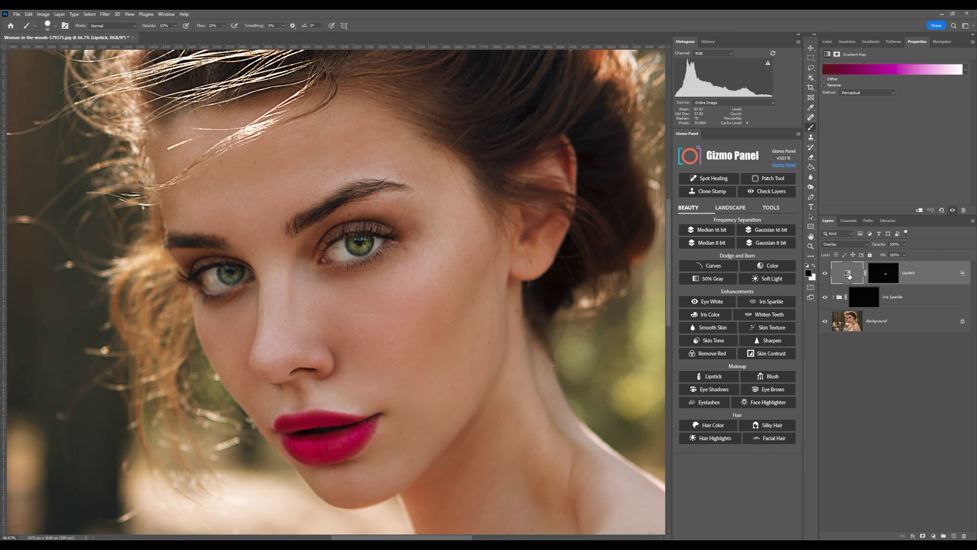
pyautogui.click(861, 69)
# Step: Recolour the Lipstick gradient's middle stop from magenta to deep red and compare
pyautogui.doubleClick(857, 243)
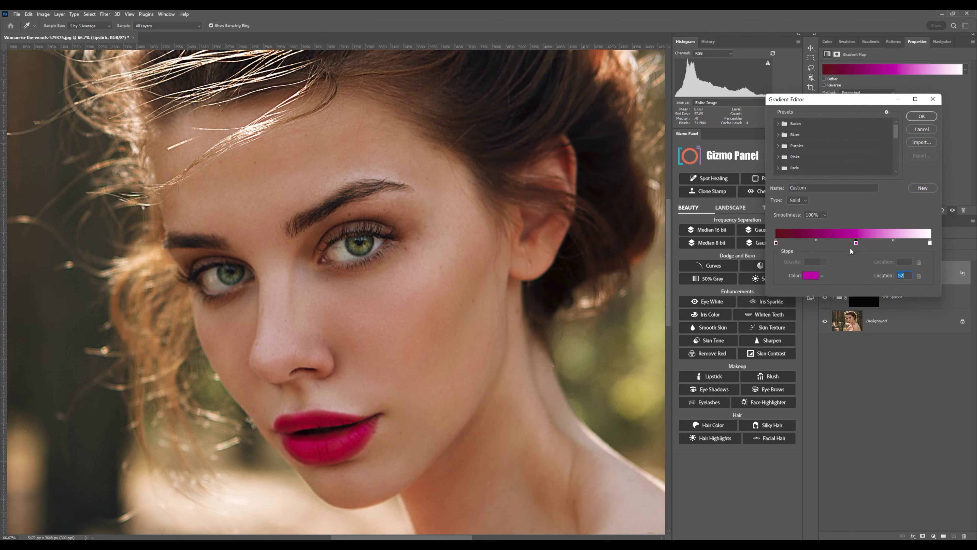
pyautogui.click(834, 223)
pyautogui.moveTo(827, 194)
pyautogui.mouseDown()
pyautogui.moveTo(882, 183)
pyautogui.moveTo(838, 227)
pyautogui.moveTo(831, 209)
pyautogui.mouseUp()
pyautogui.click(948, 175)
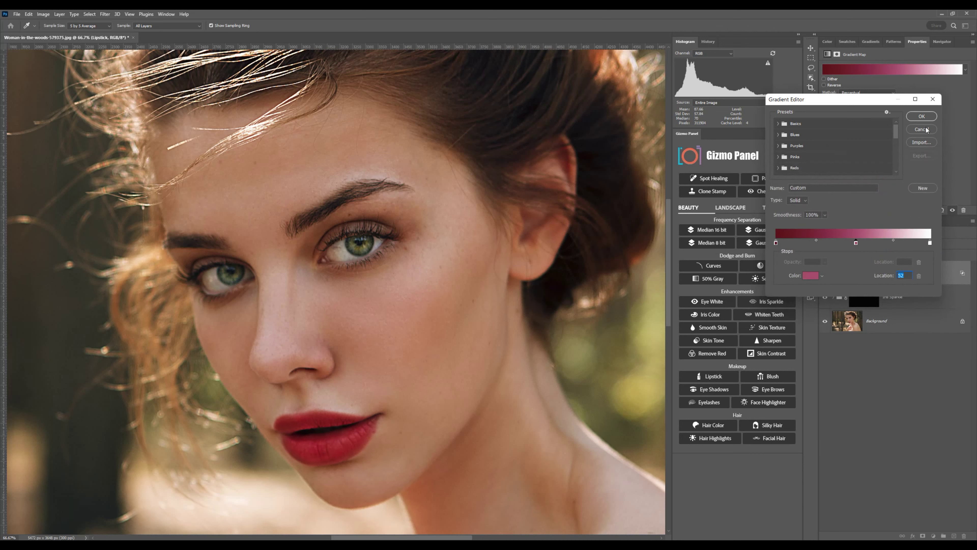
pyautogui.click(922, 116)
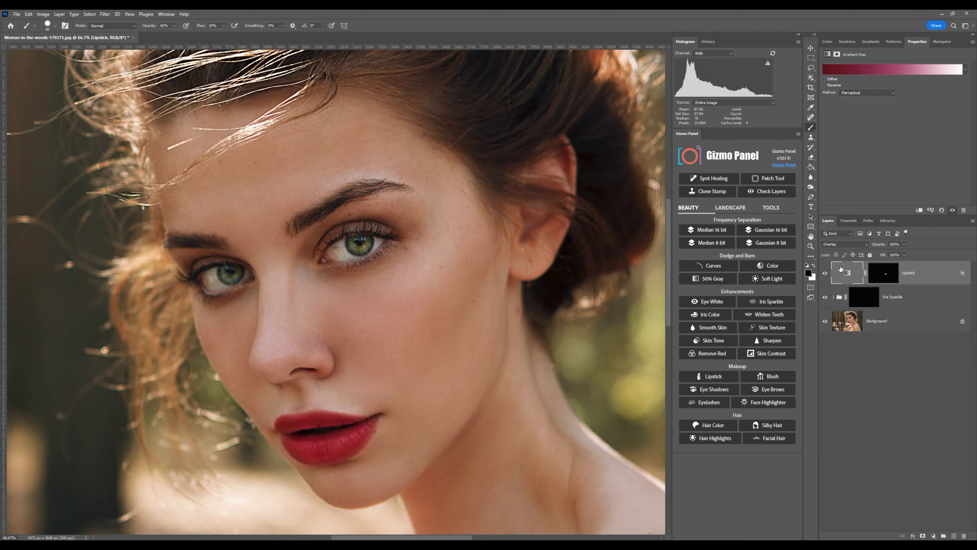
pyautogui.click(825, 273)
pyautogui.click(826, 274)
pyautogui.click(825, 274)
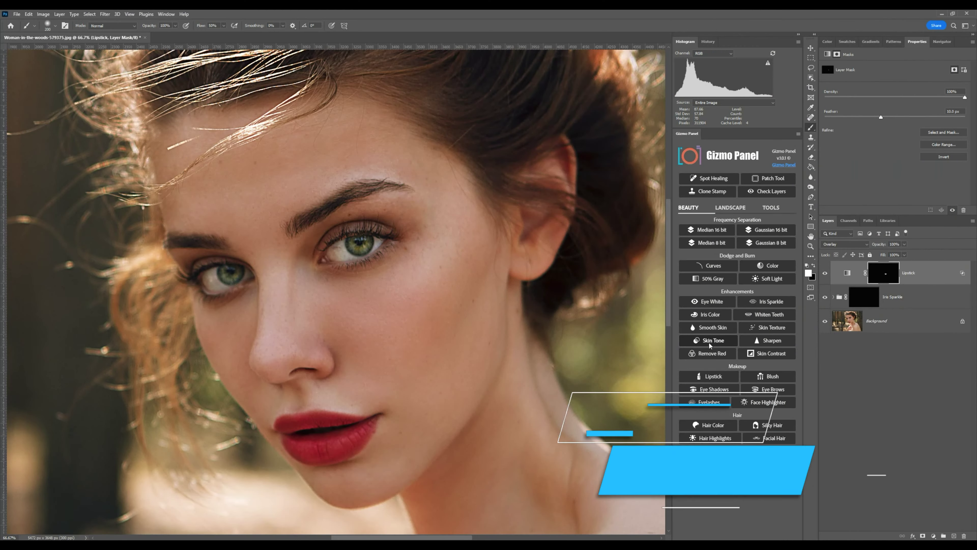
# Step: Apply the Skin Tone effect and compare the face with it on and off
pyautogui.click(710, 340)
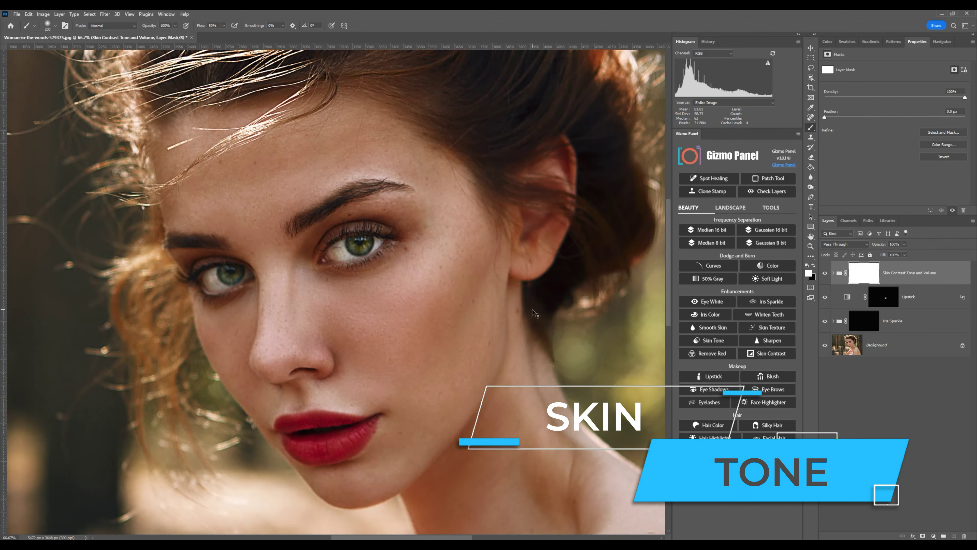
pyautogui.hotkey('ctrl', '-')
pyautogui.hotkey('ctrl', '-')
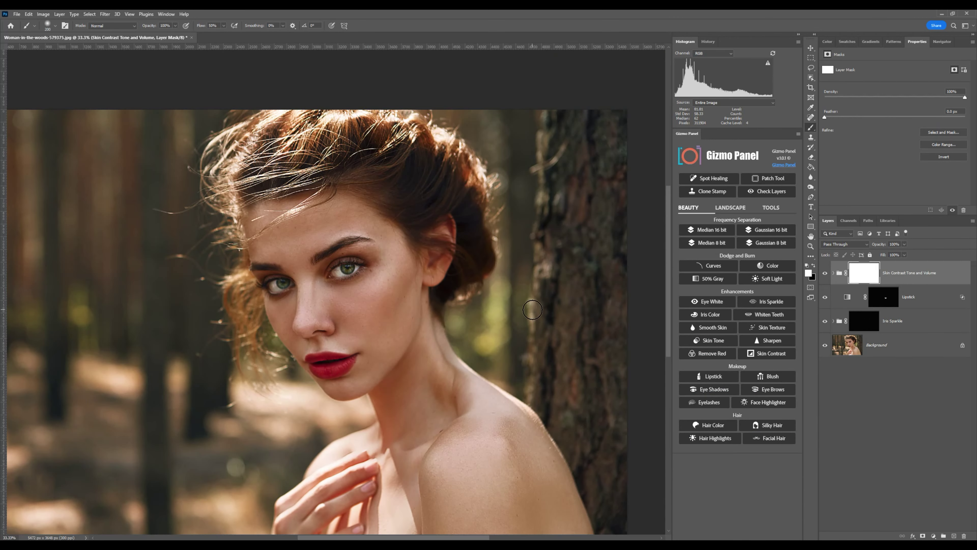
pyautogui.click(824, 273)
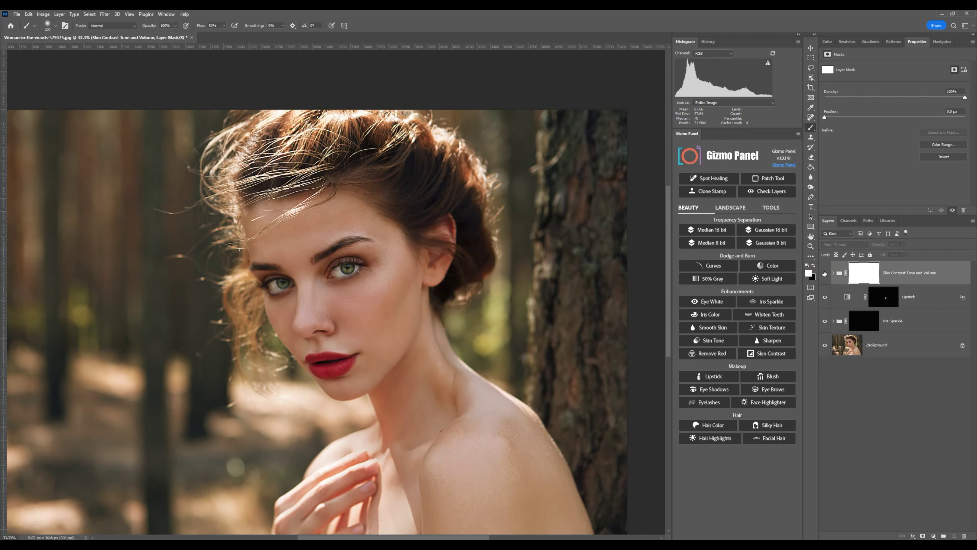
pyautogui.click(825, 273)
# Step: Mask the skin tone effect off both irises with a smaller black brush
pyautogui.hotkey('ctrl', '+')
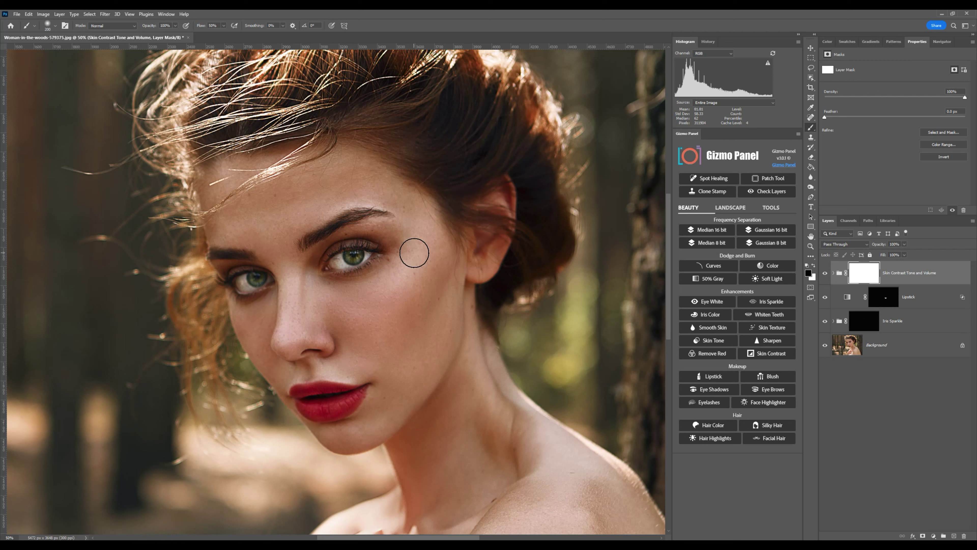
pyautogui.press('[')
pyautogui.press('[')
pyautogui.press('[')
pyautogui.moveTo(351, 258); pyautogui.dragTo(358, 256)
pyautogui.moveTo(261, 283); pyautogui.dragTo(272, 279)
pyautogui.click(825, 274)
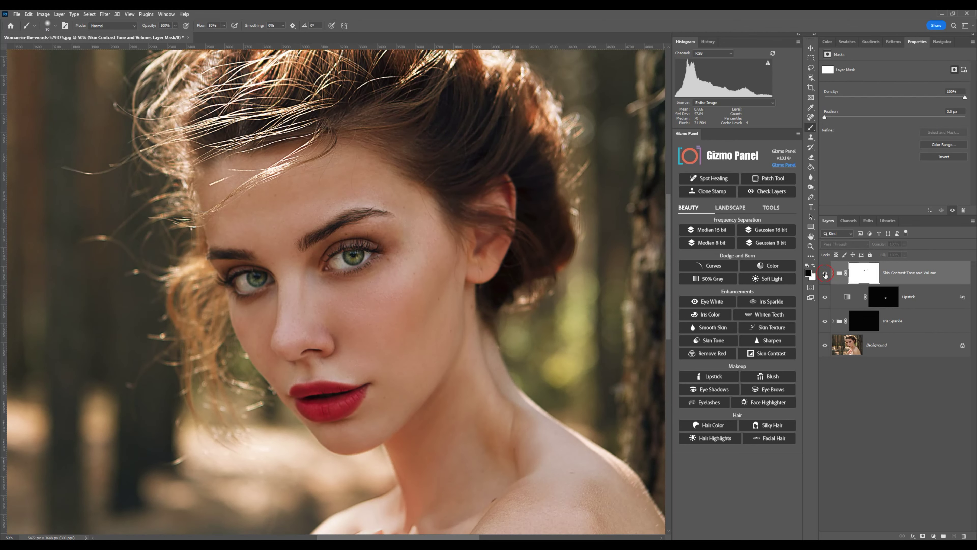
pyautogui.click(825, 273)
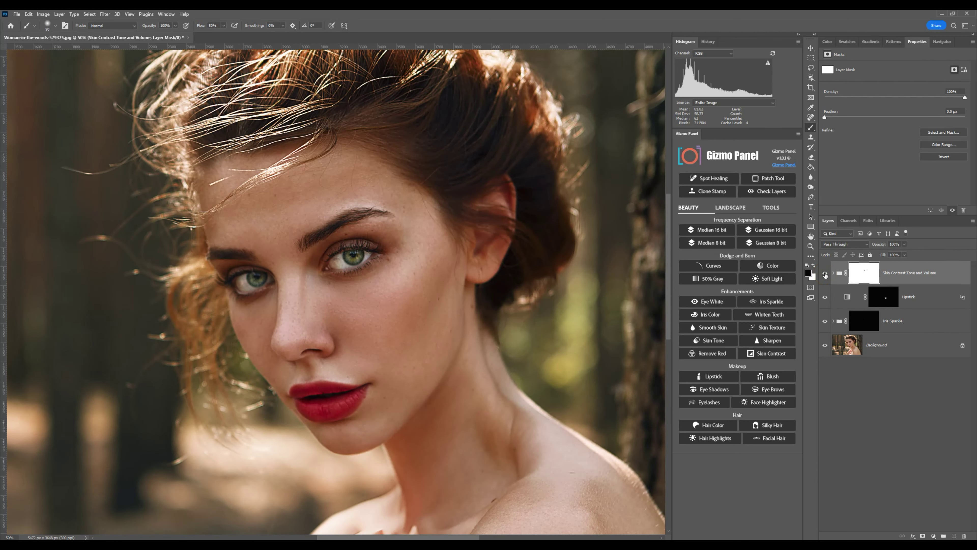
# Step: Lower the skin tone group's opacity to 76% and compare
pyautogui.click(904, 246)
pyautogui.moveTo(900, 253); pyautogui.dragTo(894, 253)
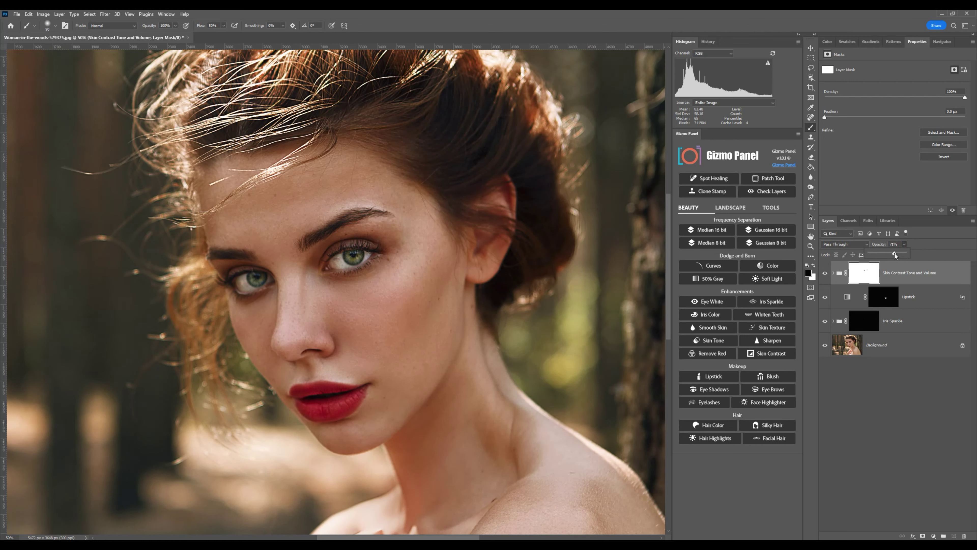
pyautogui.click(826, 275)
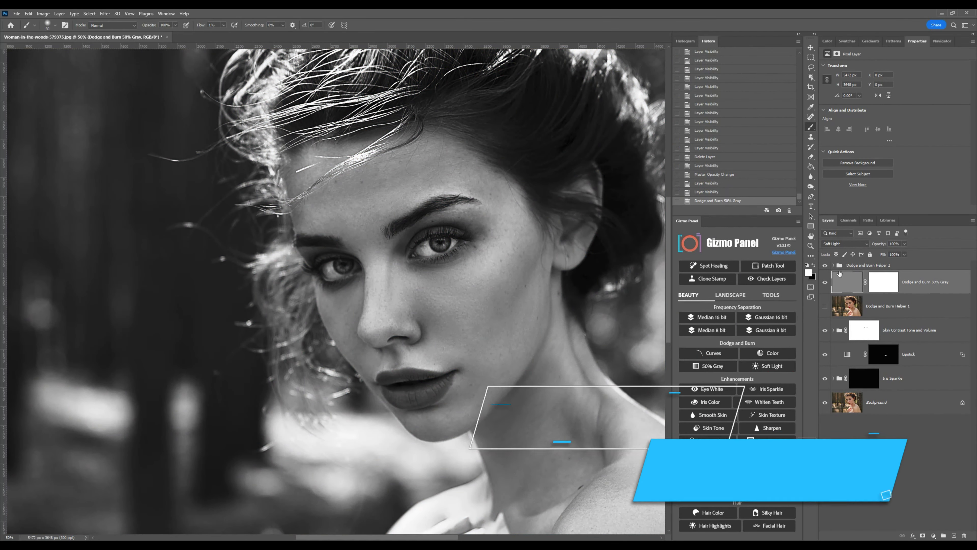
# Step: Turn on the grayscale and blur dodge-and-burn helper layers
pyautogui.click(825, 265)
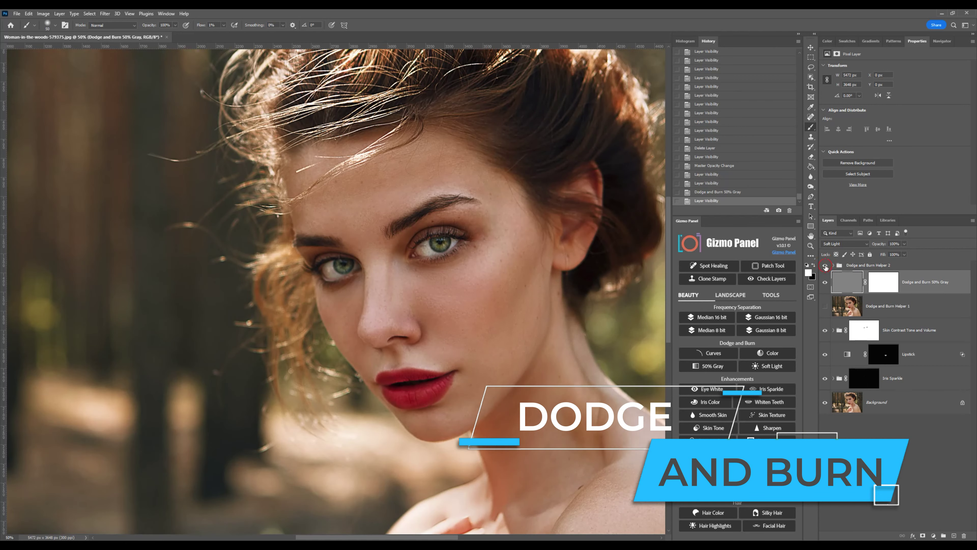
pyautogui.click(824, 266)
pyautogui.click(825, 307)
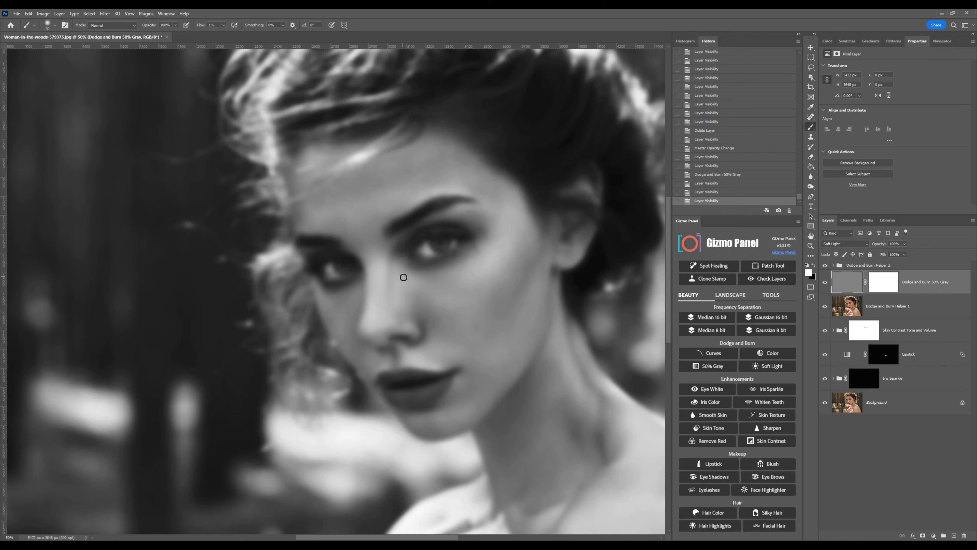
# Step: Dodge and burn the face, nose, cheeks and forehead on the gray layer, then hide the blur helper
pyautogui.moveTo(361, 237)
pyautogui.mouseDown()
pyautogui.moveTo(367, 220)
pyautogui.moveTo(375, 286)
pyautogui.moveTo(413, 331)
pyautogui.moveTo(413, 360)
pyautogui.moveTo(459, 383)
pyautogui.mouseUp()
pyautogui.moveTo(500, 227); pyautogui.dragTo(479, 223)
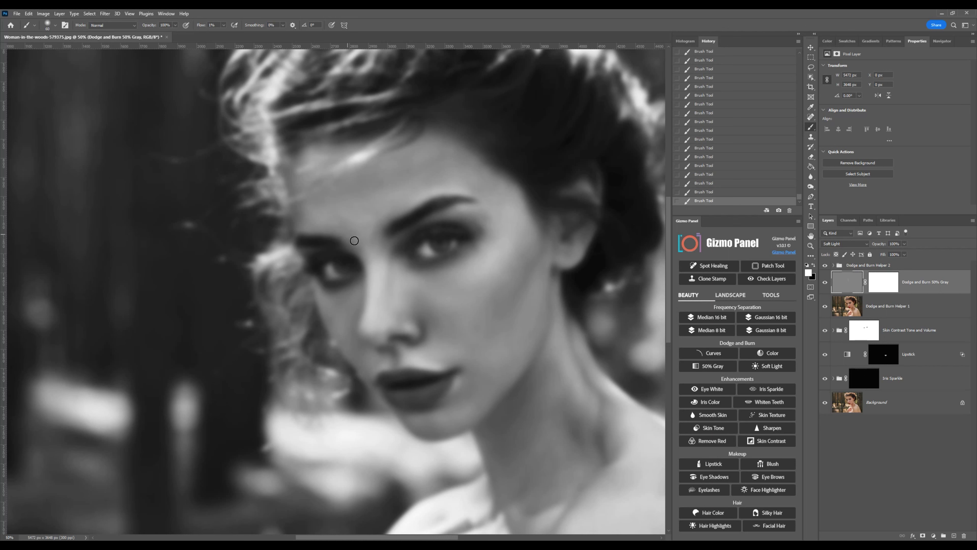
pyautogui.press('x')
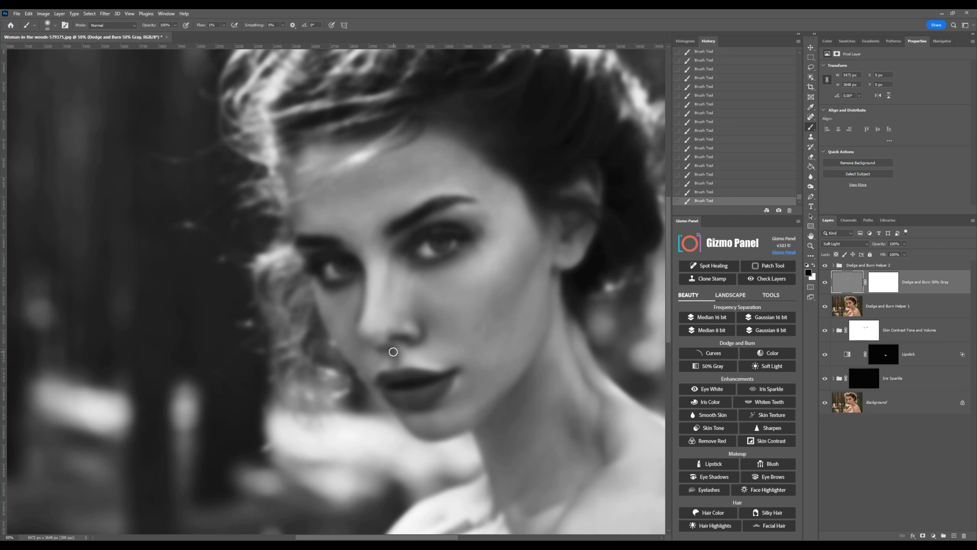
pyautogui.press('x')
pyautogui.press('x')
pyautogui.press('x')
pyautogui.press('x')
pyautogui.moveTo(350, 160); pyautogui.dragTo(325, 157)
pyautogui.press('x')
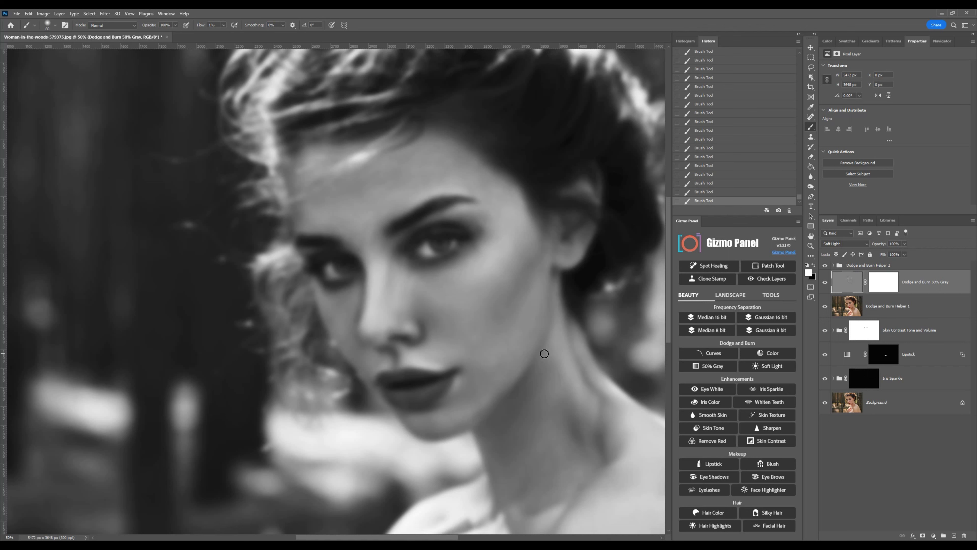
pyautogui.click(825, 306)
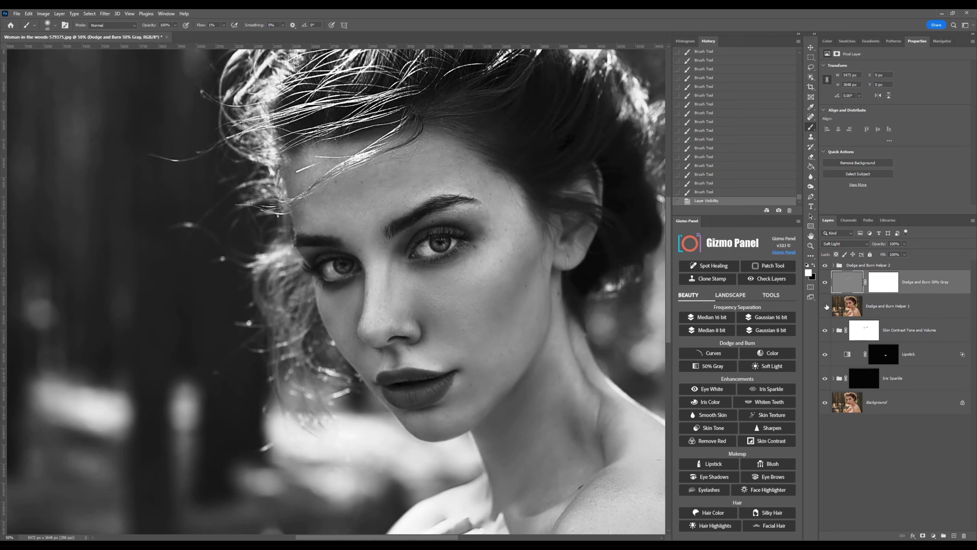
# Step: Hide the grayscale helper to restore colour, compare the dodge layer, and fit the image on screen
pyautogui.click(825, 283)
pyautogui.click(825, 283)
pyautogui.click(825, 283)
pyautogui.click(826, 266)
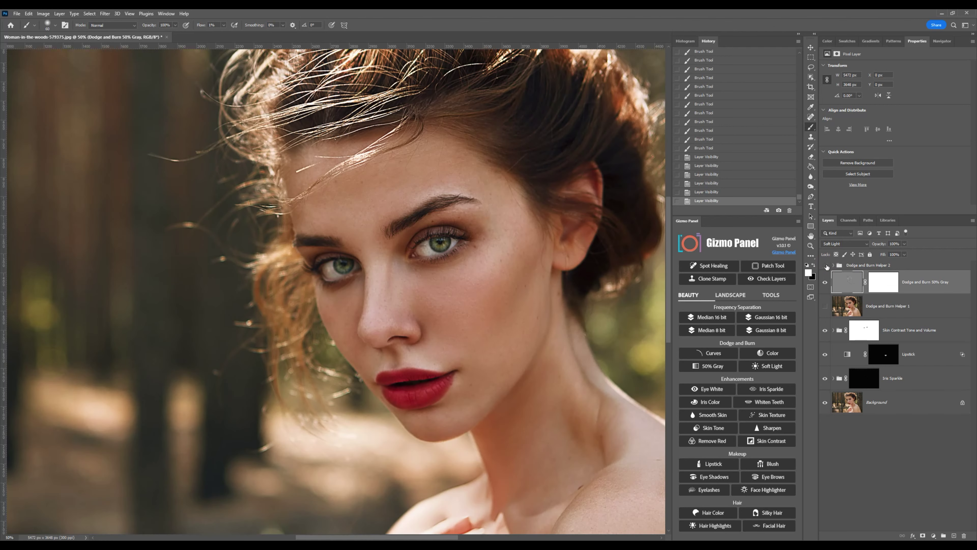
pyautogui.click(825, 284)
pyautogui.click(826, 283)
pyautogui.click(825, 284)
pyautogui.click(825, 284)
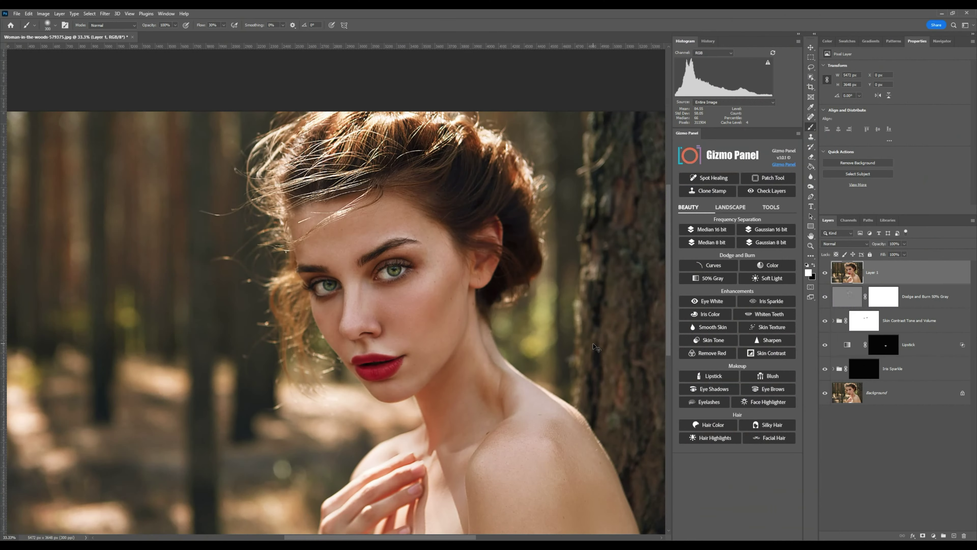
pyautogui.hotkey('ctrl', '-')
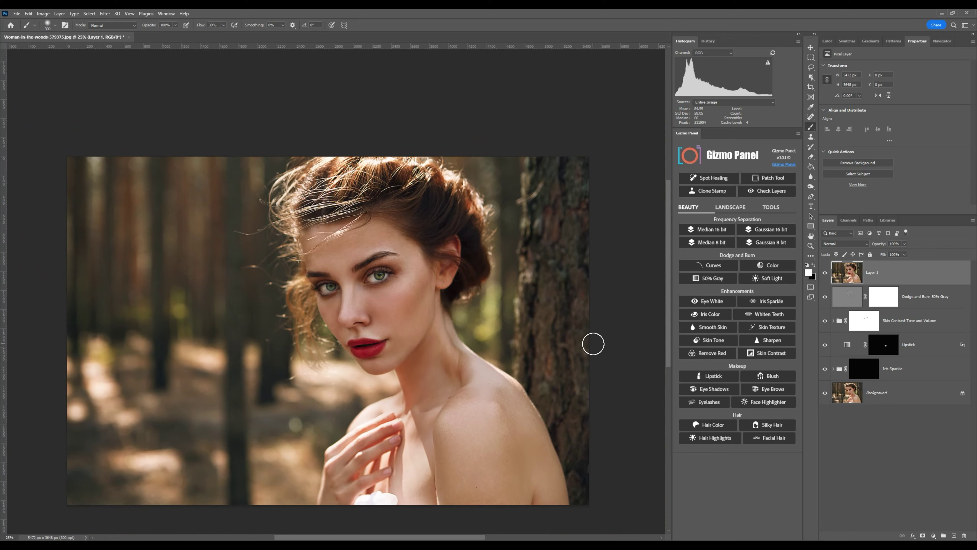
# Step: Add the Boost Exposure effect from the TOOLS set and compare it on and off
pyautogui.moveTo(594, 344); pyautogui.dragTo(638, 323)
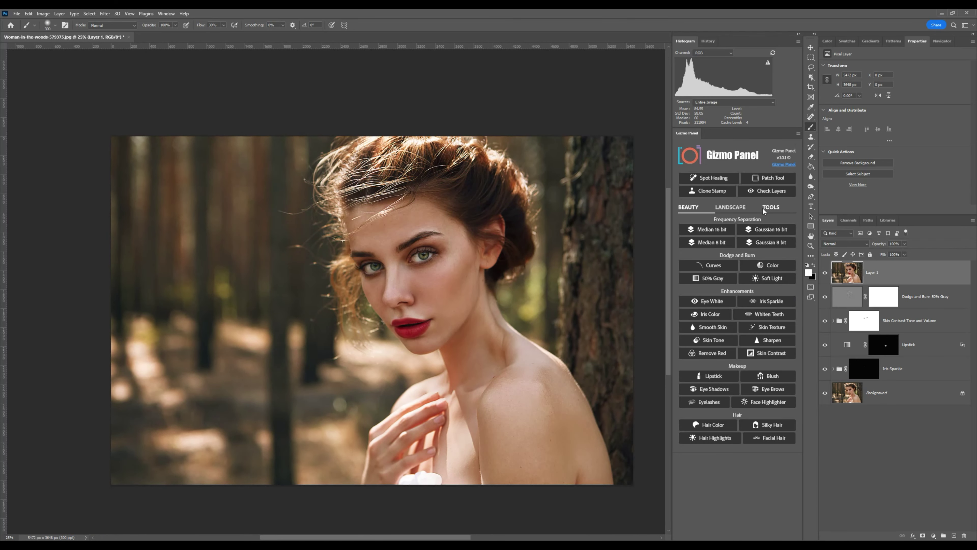
pyautogui.click(730, 207)
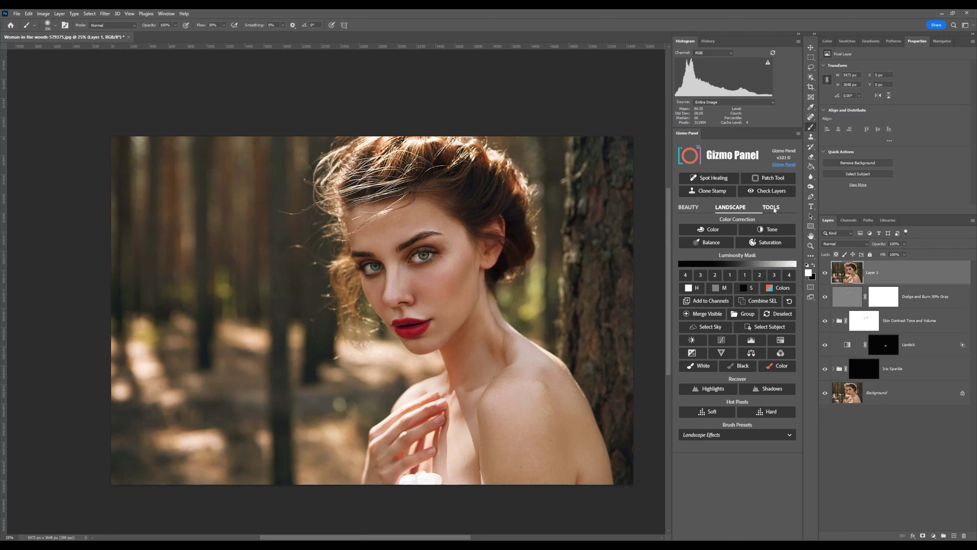
pyautogui.click(773, 207)
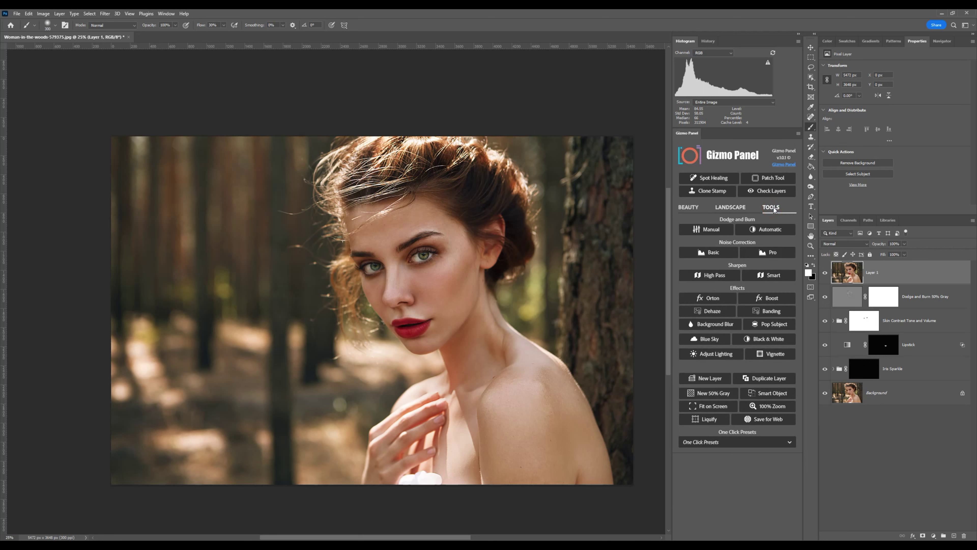
pyautogui.click(770, 299)
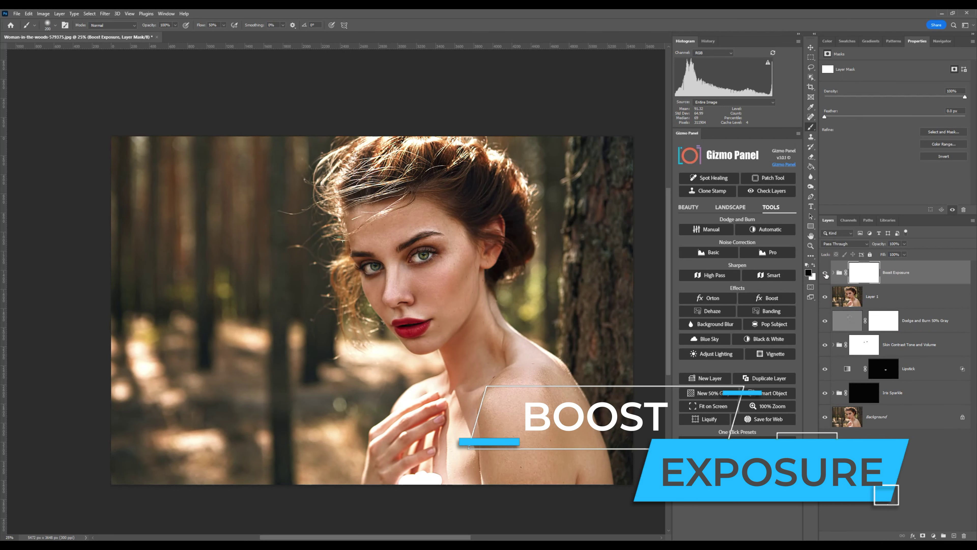
pyautogui.click(826, 273)
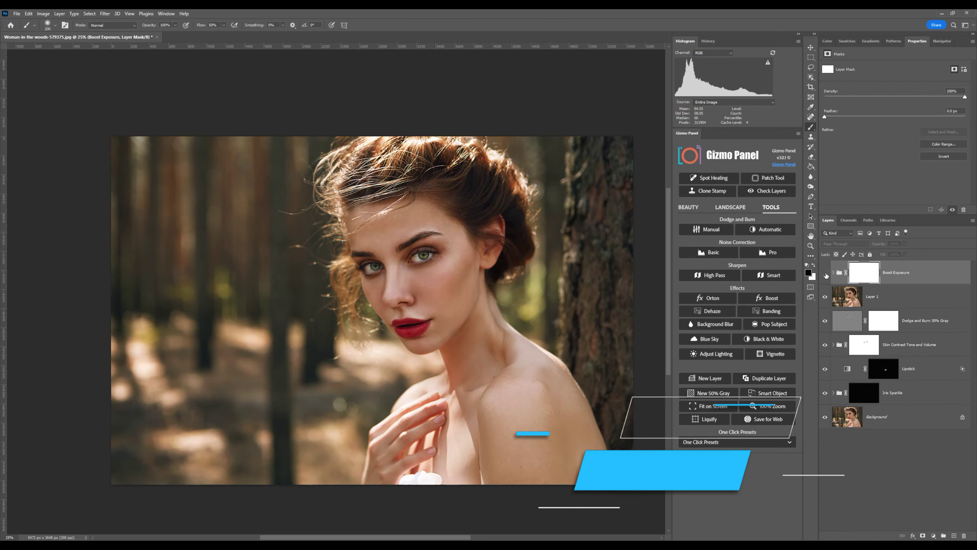
pyautogui.click(826, 273)
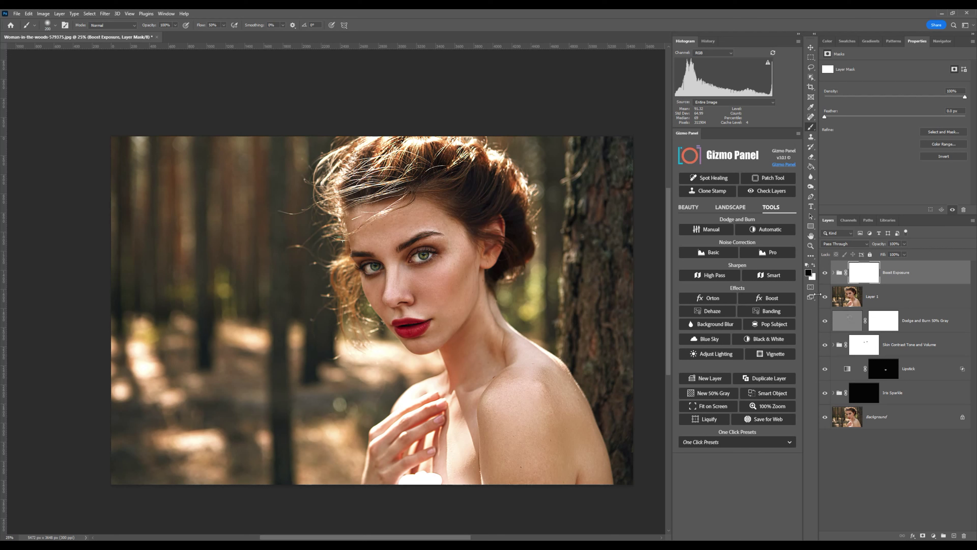
# Step: Apply the Green one-click preset, compare it, and run Pop Subject
pyautogui.click(742, 442)
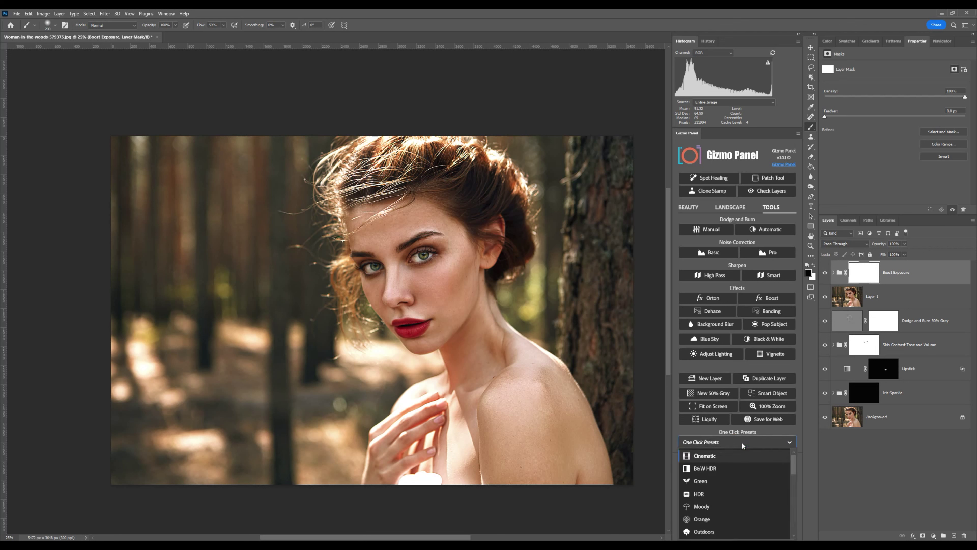
pyautogui.click(701, 481)
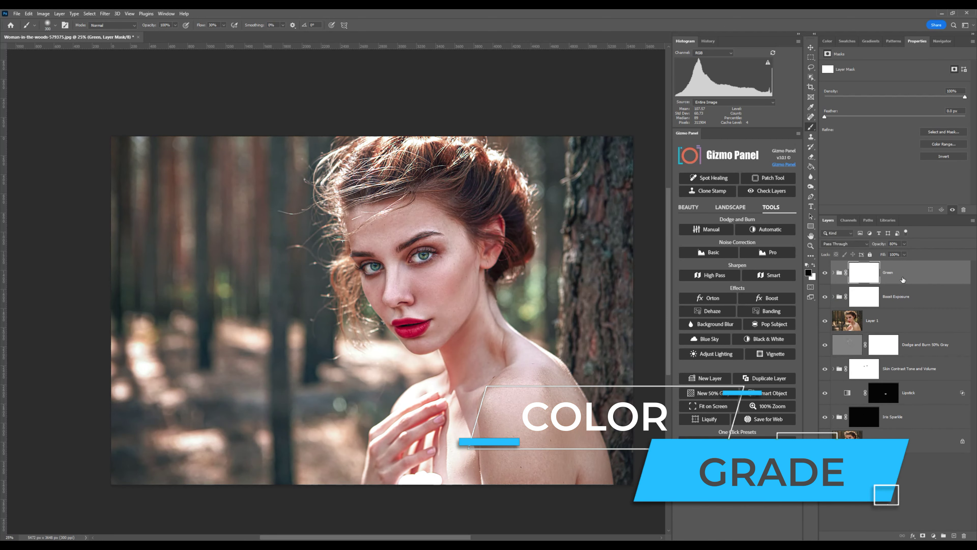
pyautogui.click(825, 273)
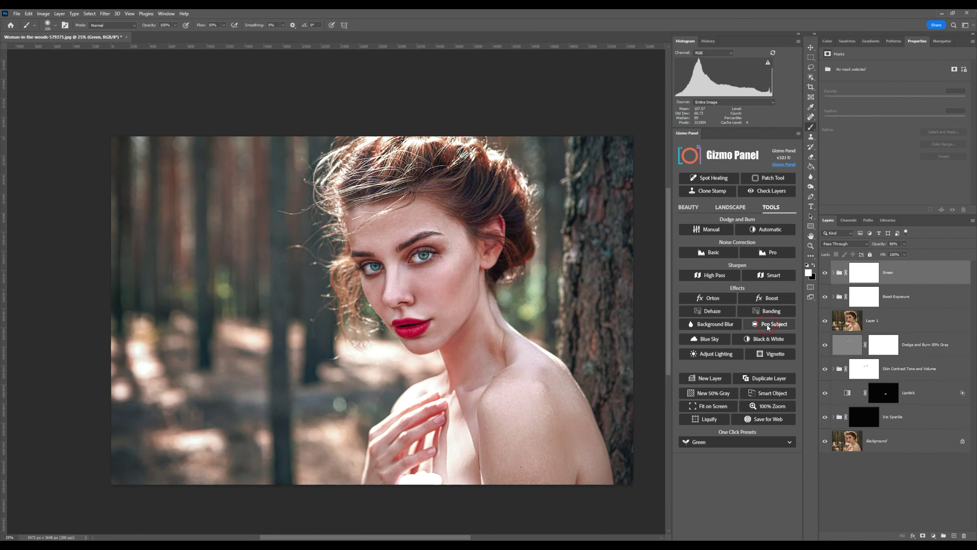
pyautogui.click(768, 325)
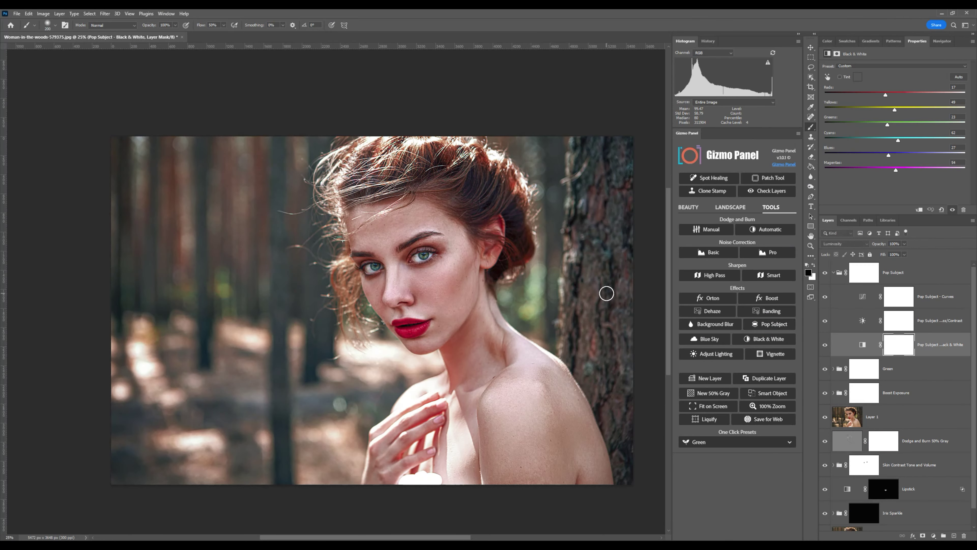
# Step: Mask Pop Subject off the face, shoulder and hair with a 600 px brush, then compare
pyautogui.click(833, 273)
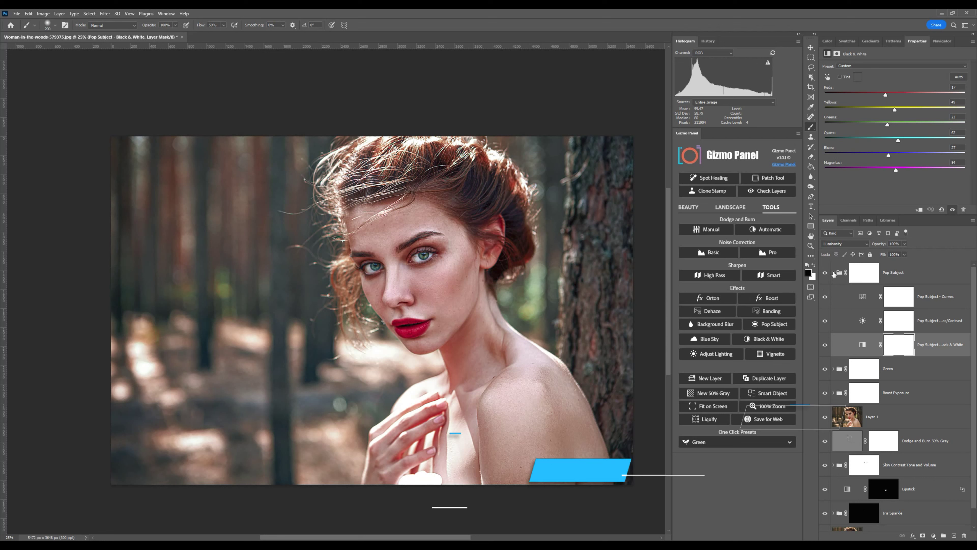
pyautogui.click(864, 275)
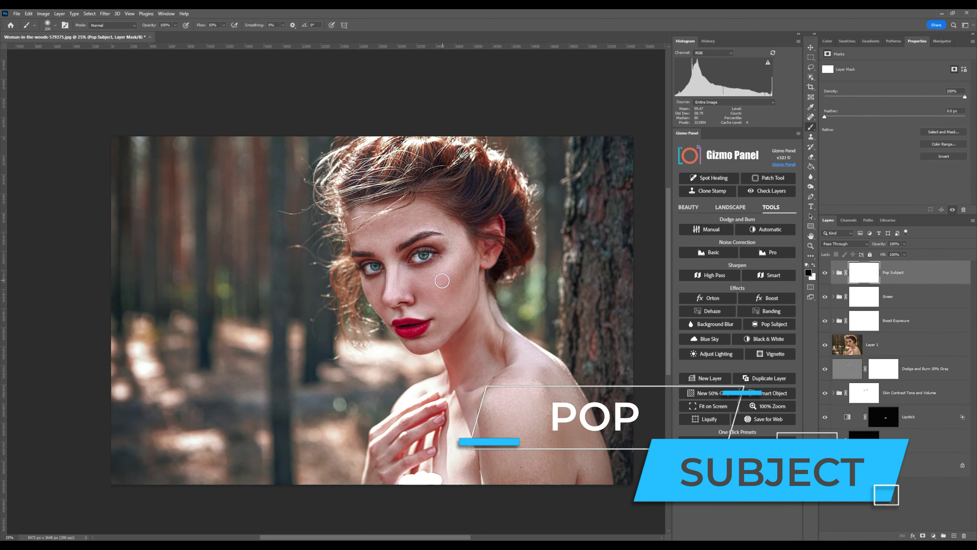
pyautogui.press(']')
pyautogui.press(']')
pyautogui.press(']')
pyautogui.press(']')
pyautogui.press(']')
pyautogui.press(']')
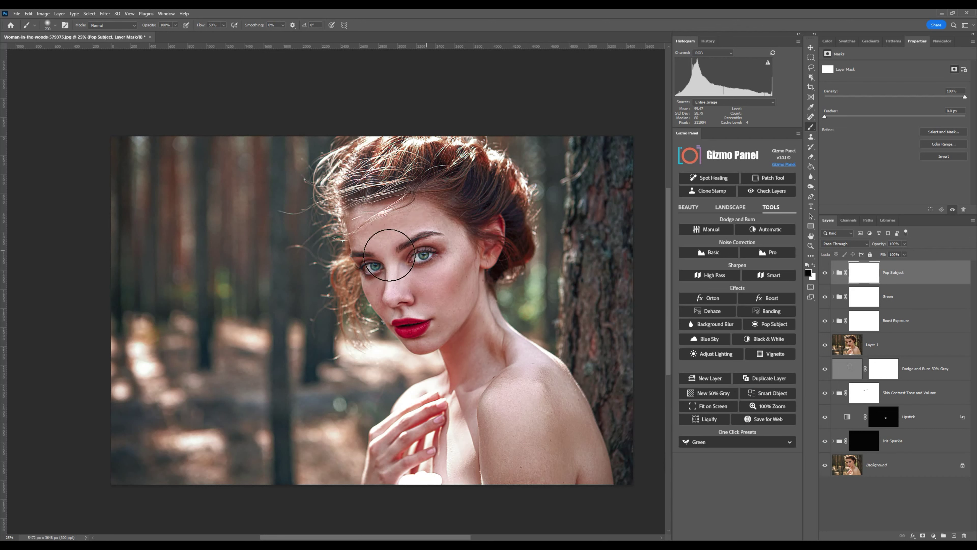
pyautogui.moveTo(405, 292); pyautogui.dragTo(446, 293)
pyautogui.moveTo(539, 471); pyautogui.dragTo(493, 375)
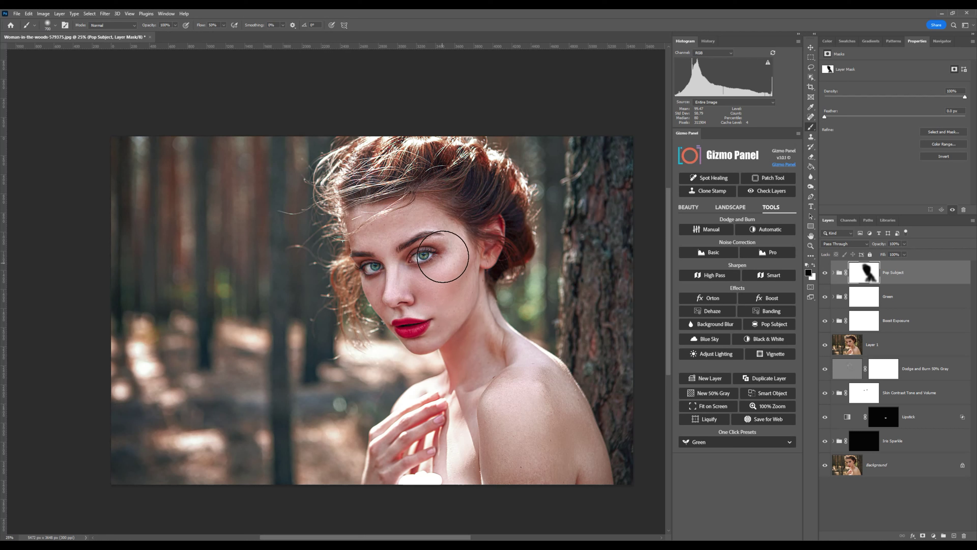
pyautogui.moveTo(451, 216); pyautogui.dragTo(479, 242)
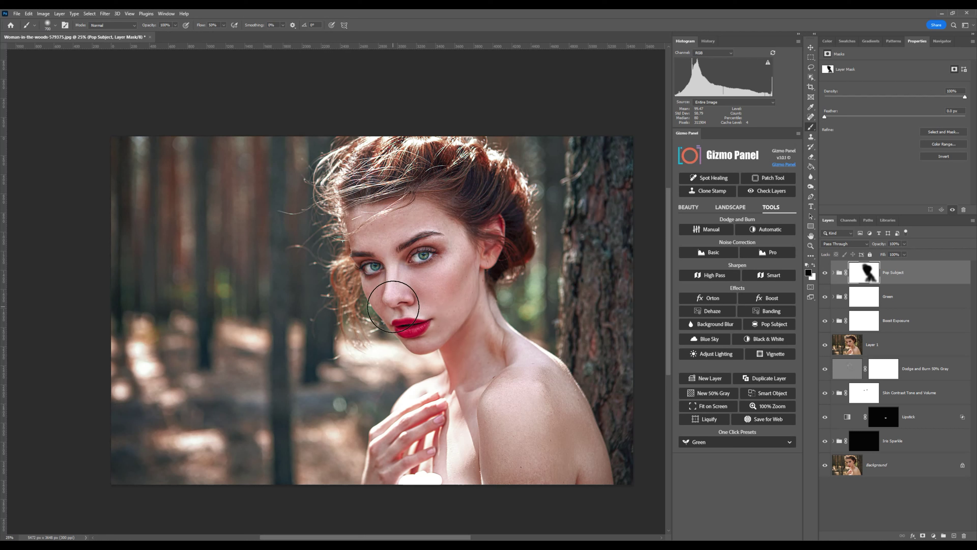
pyautogui.click(825, 273)
pyautogui.click(825, 273)
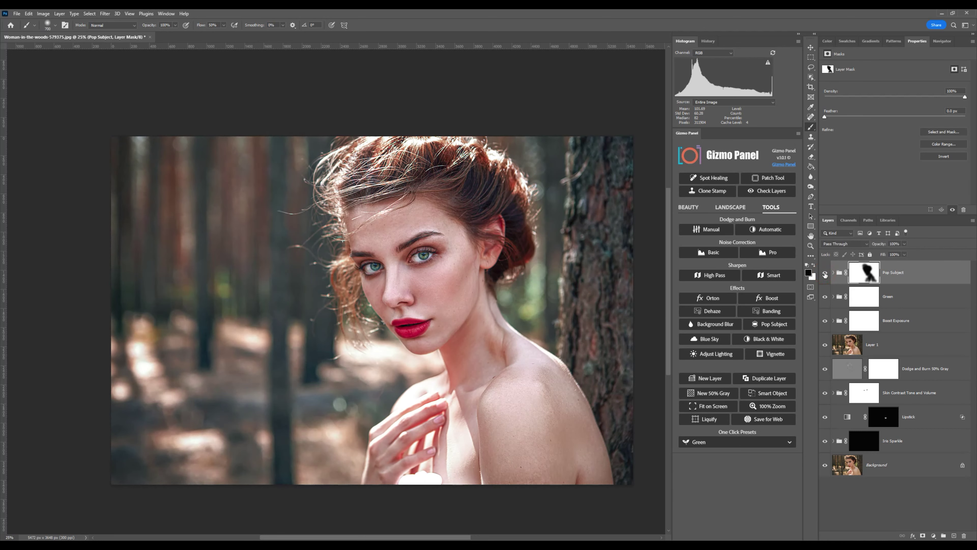